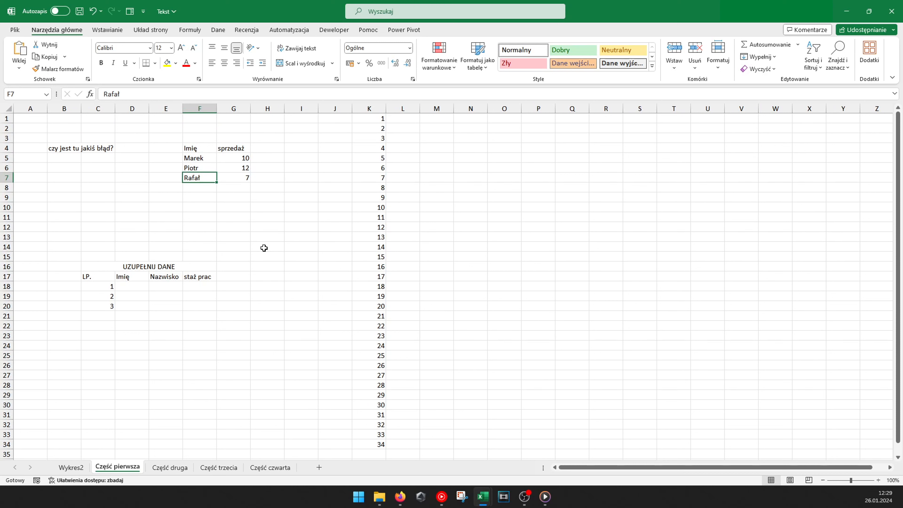
Move the active cell one cell at a time from F7 to the empty cell D10
key("Left")
key("Down")
key("Down")
key("Down")
key("Left")
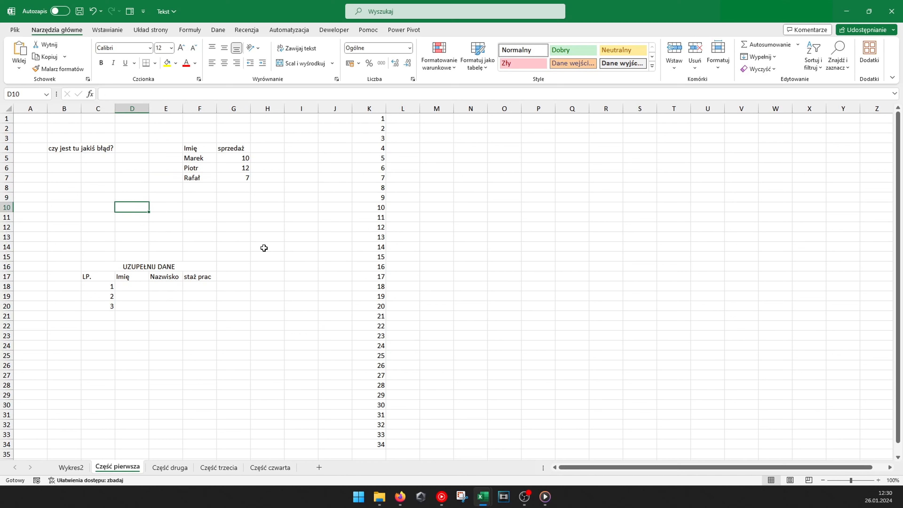
key("Up")
key("Right")
key("Down")
key("Left")
key("Up")
key("Down")
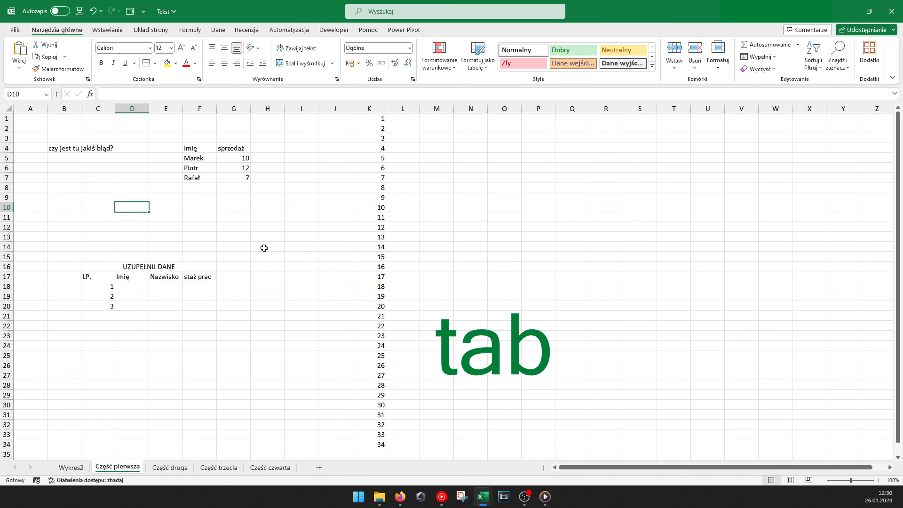
Move the active cell through columns D and E and down column D to cell D18
key("Tab")
key("Return")
key("Down")
key("Down")
key("Down")
key("Down")
key("Down")
key("Down")
key("Down")
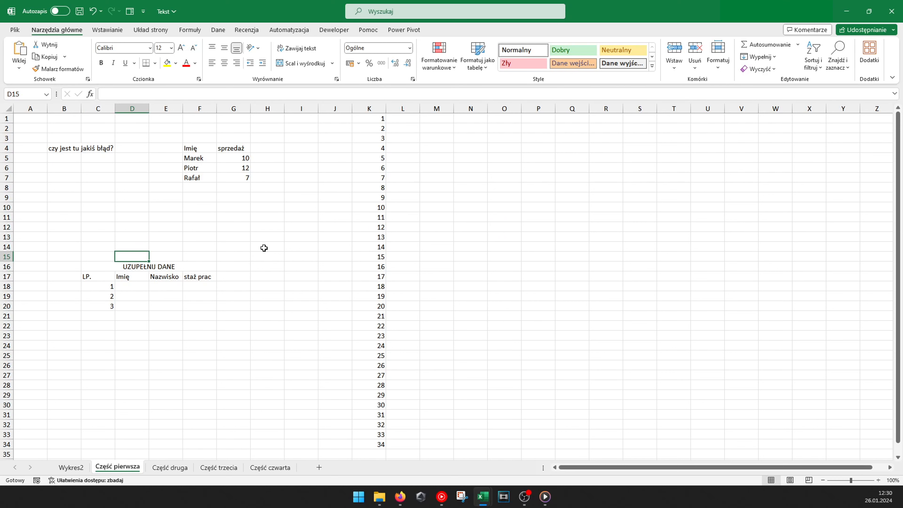
Go cell by cell across row 18 as far as H18, then return to column D in row 19
key("Tab")
key("Tab")
key("Tab")
key("Tab")
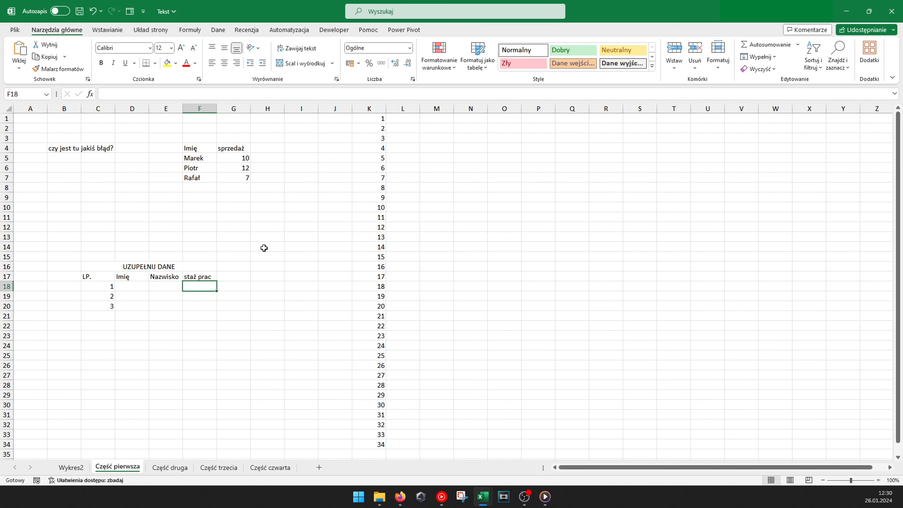
key("Tab")
key("shift+Tab")
key("shift+Tab")
key("shift+Tab")
key("shift+Tab")
key("shift+Tab")
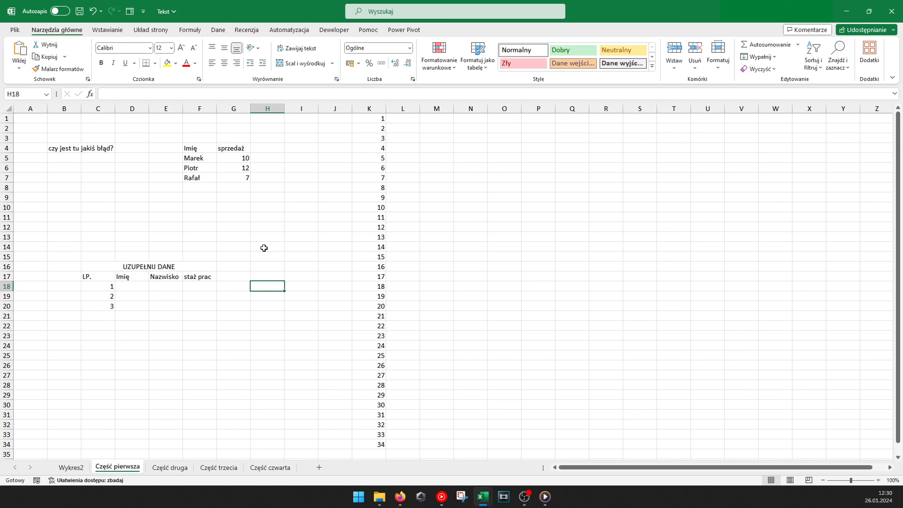
key("Return")
Go cell by cell across row 19 to K19 and return to column D one row below
key("Tab")
key("Tab")
key("Tab")
key("Tab")
key("Tab")
key("Tab")
key("Tab")
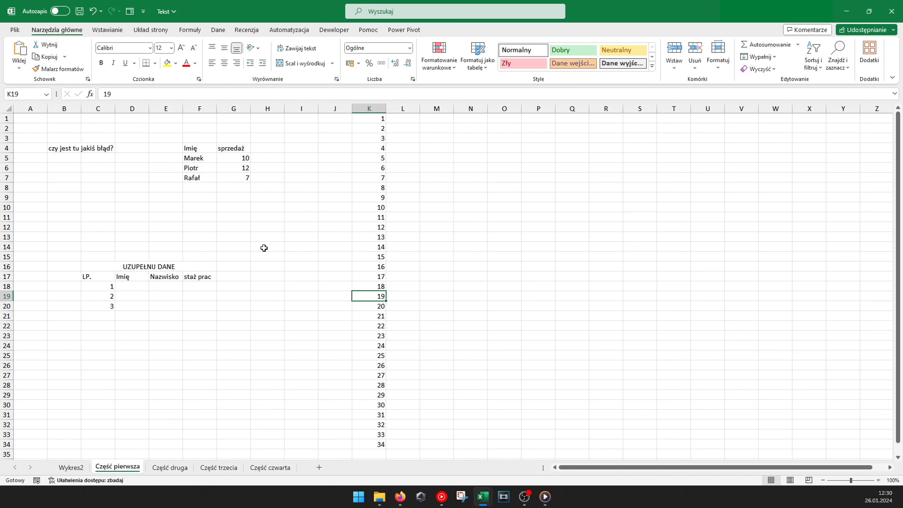
key("Return")
Fill in record 1 of the UZUPEŁNIJ DANE table with the first name, surname and 3 as staż prac
key("Up")
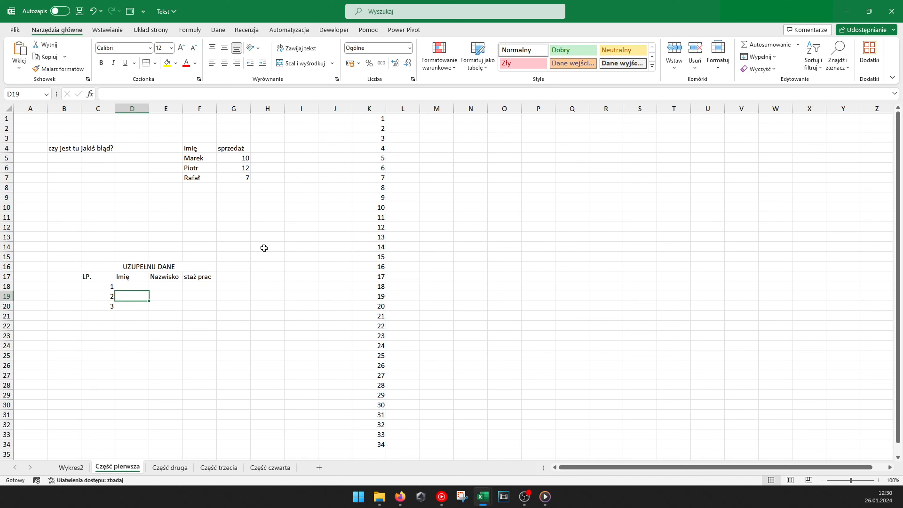
key("Up")
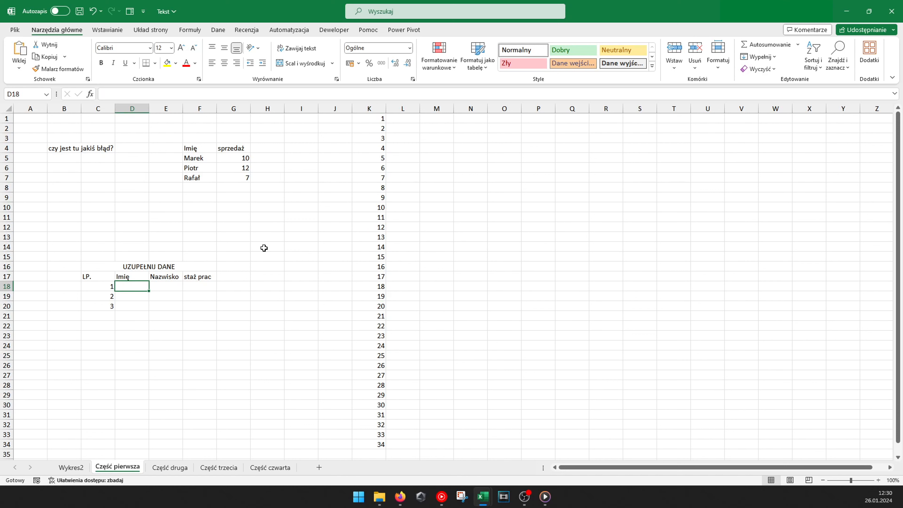
type("Marek")
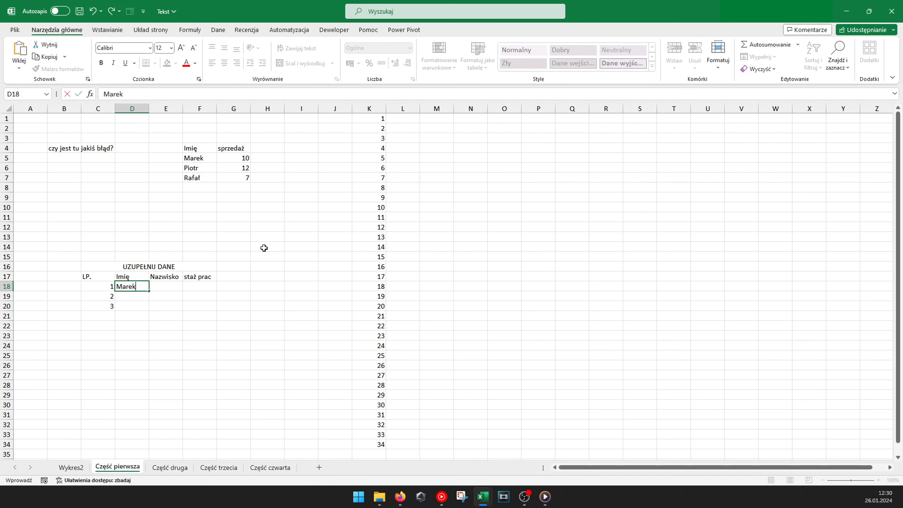
key("Tab")
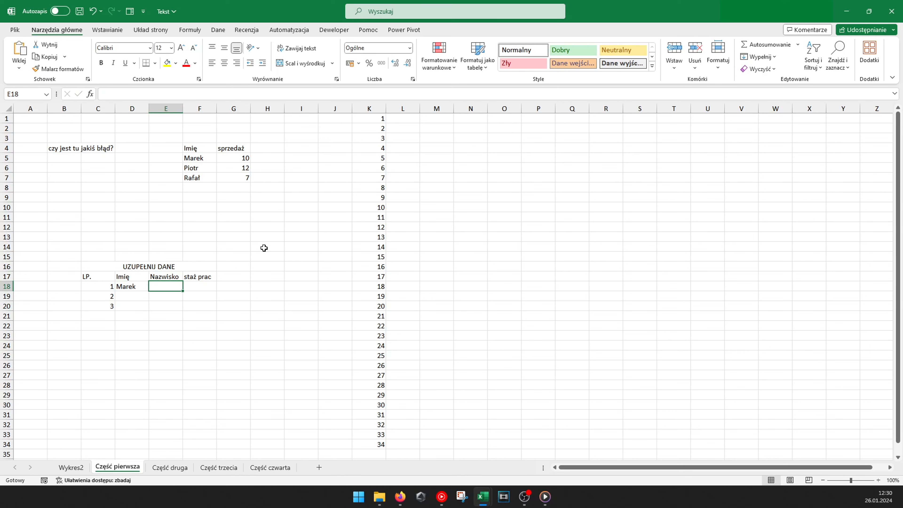
type("koń")
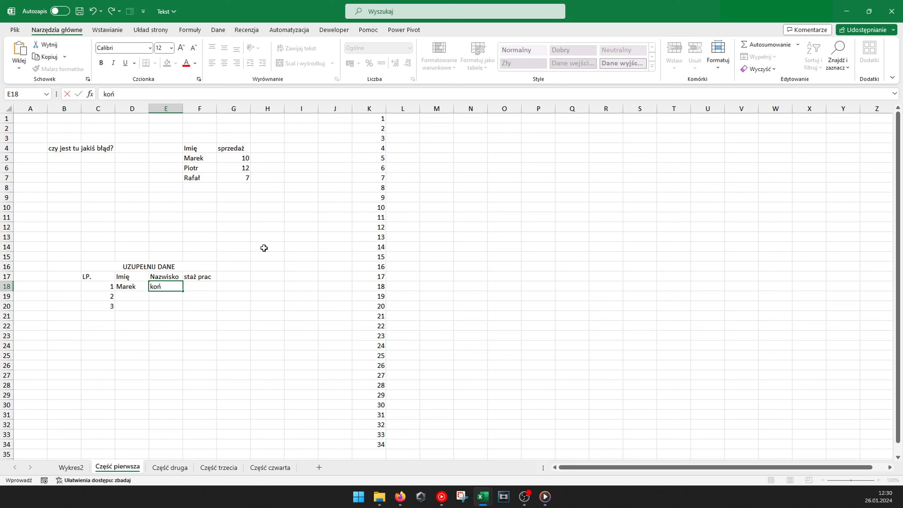
key("Tab")
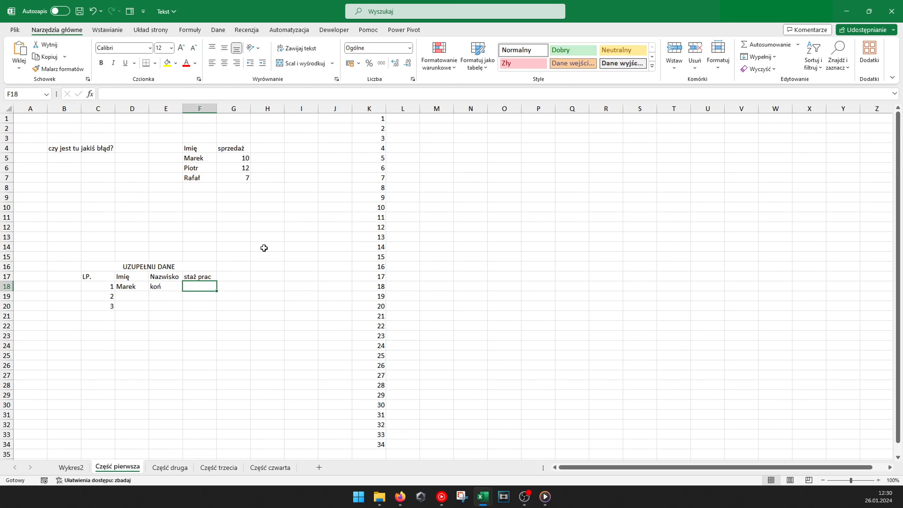
type("3")
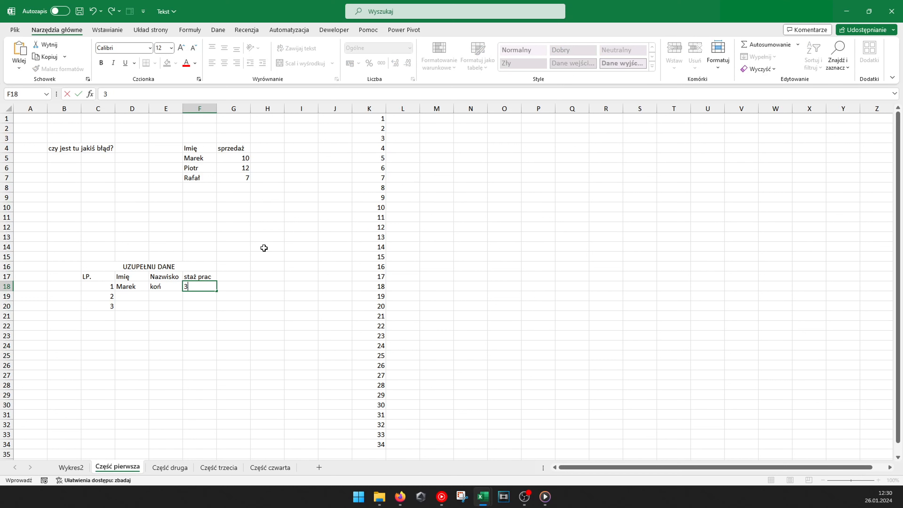
key("Tab")
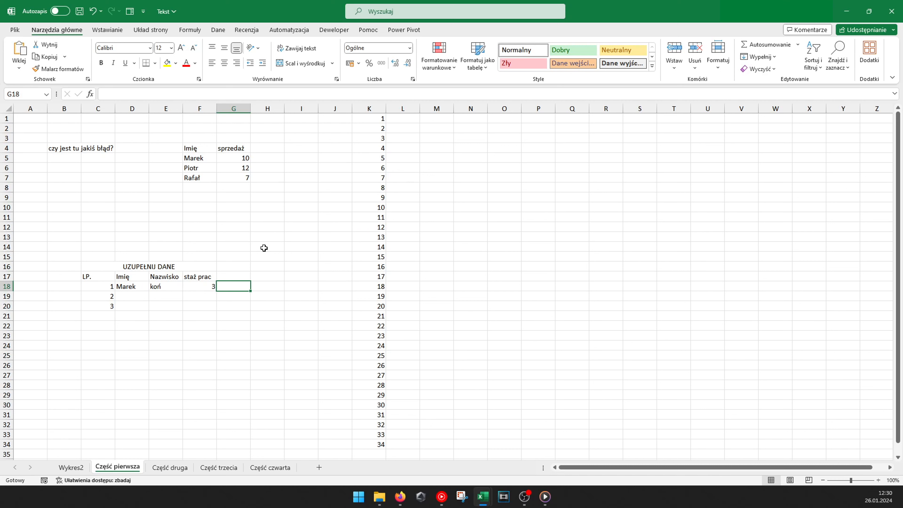
key("Up")
key("Right")
key("Down")
key("Down")
key("Right")
key("Down")
key("Right")
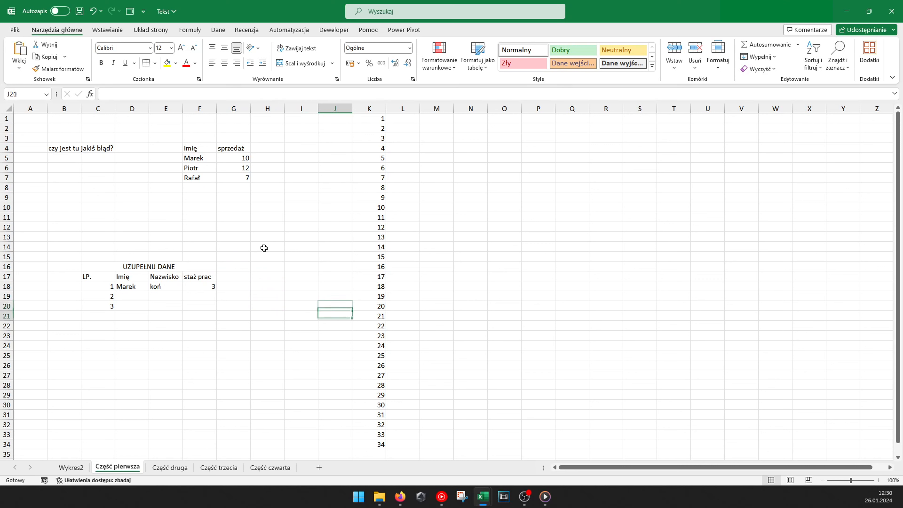
key("Down")
key("Right")
key("Down")
key("Right")
key("Down")
key("Right")
key("Down")
Fill in record 2 of the UZUPEŁNIJ DANE table with the first name, surname and 4 as staż prac
key("Left")
key("Up")
key("Left")
key("Left")
key("Up")
key("Left")
key("Up")
key("Left")
key("Left")
key("Left")
key("Left")
key("Left")
key("Up")
key("Up")
type("Piotr")
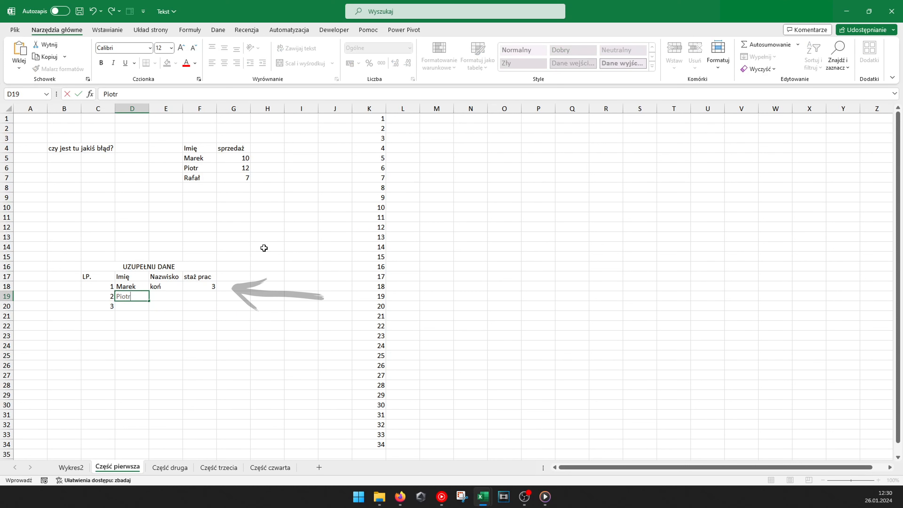
key("Tab")
type("mistrz")
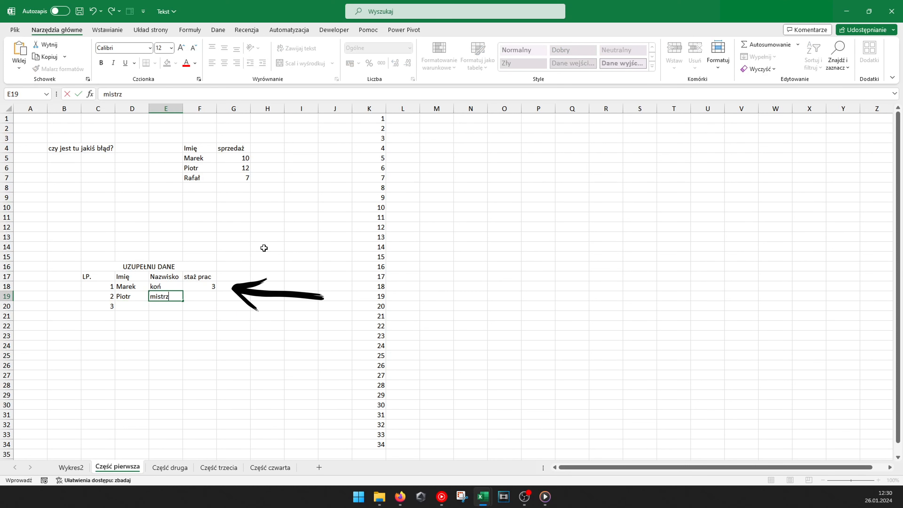
key("Tab")
type("4")
key("Return")
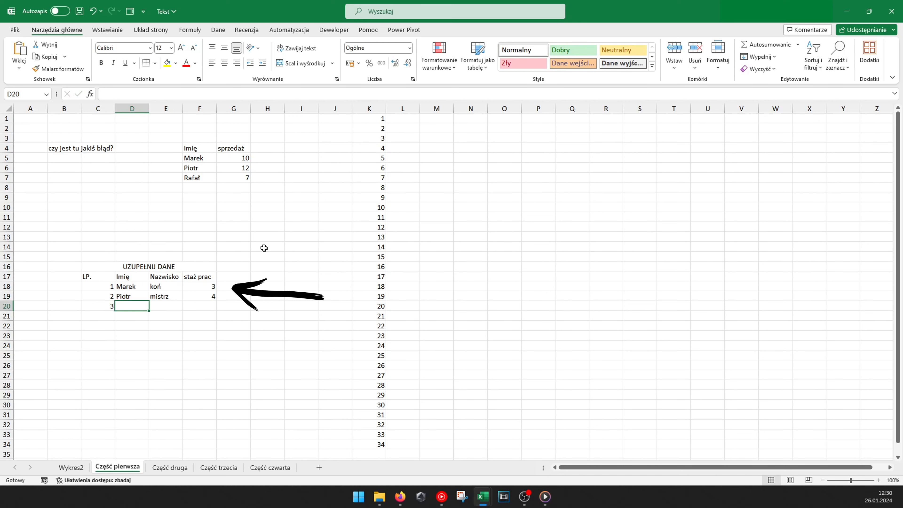
Fill in record 3 of the UZUPEŁNIJ DANE table with the first name, surname and 21 as staż prac
type("Rafał")
key("Tab")
type("lebioda")
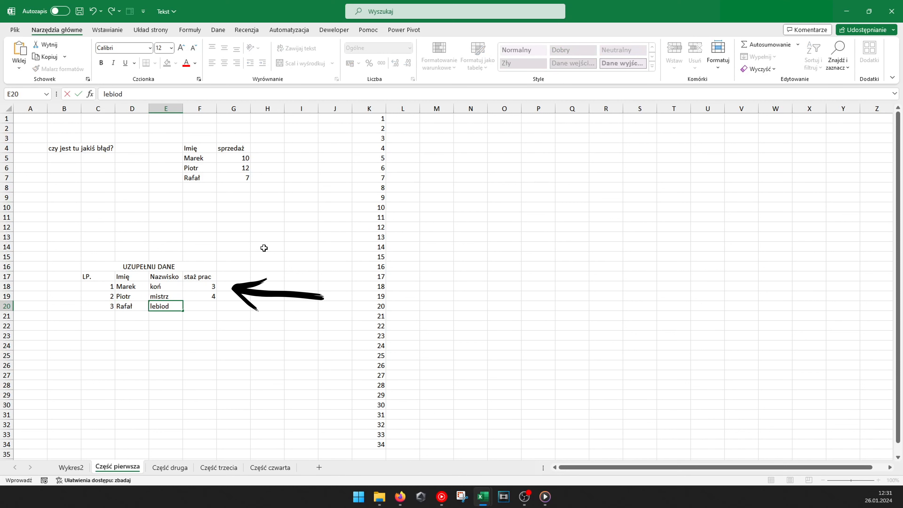
key("Tab")
type("21")
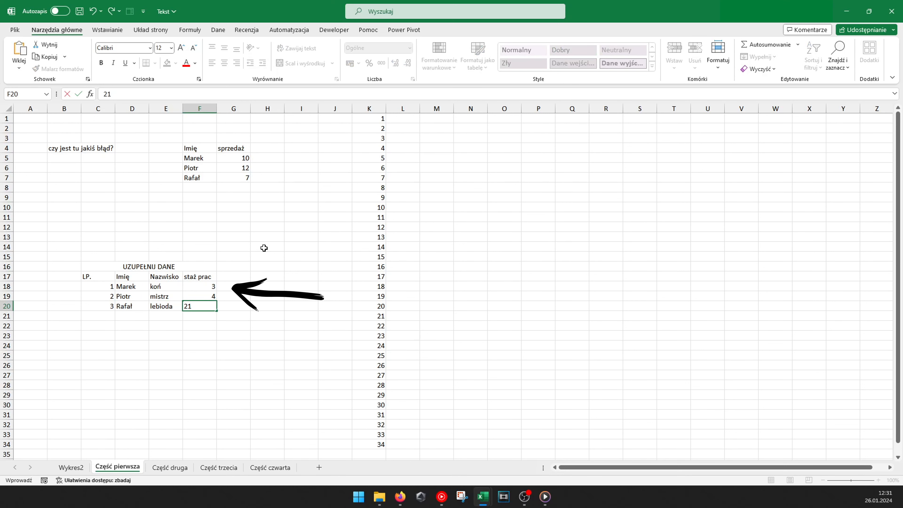
key("Return")
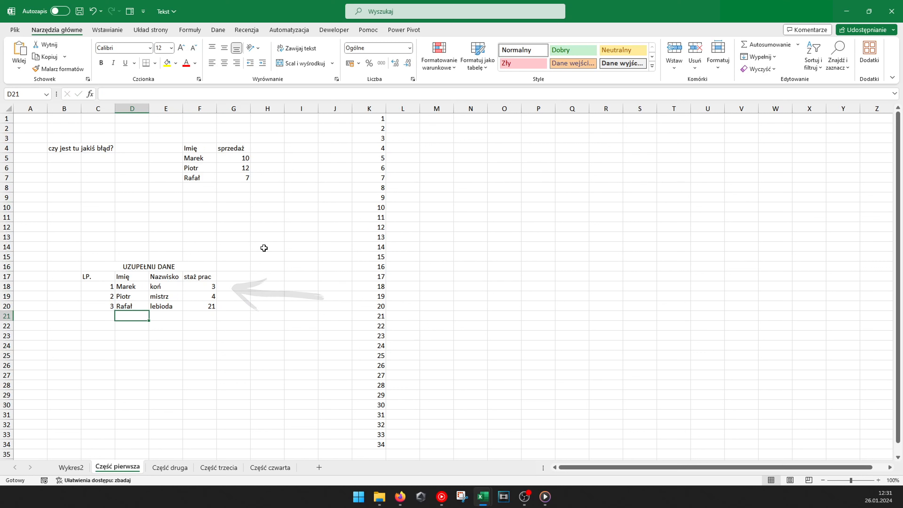
Step across the empty rows below the table, returning to column D at the start of each new row
key("Tab")
key("Tab")
key("Tab")
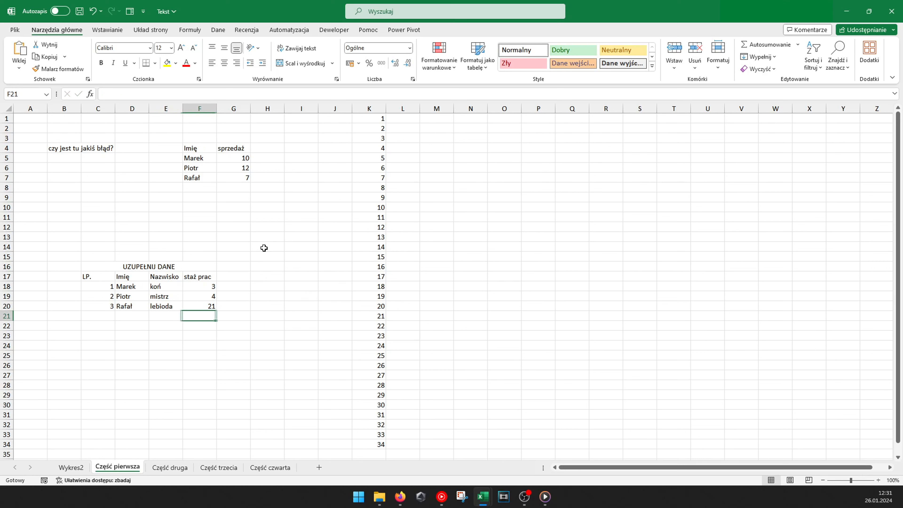
key("Return")
key("Tab")
key("Tab")
key("Tab")
key("Return")
key("Tab")
key("Tab")
Select cell L1, jump one screen down the sheet and jump back up to L1
left_click(412, 117)
key("Page_Down")
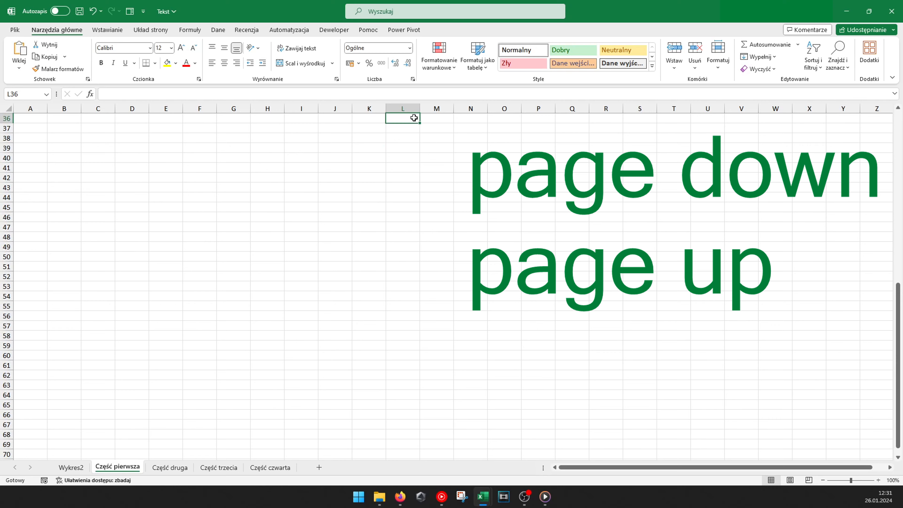
key("Page_Up")
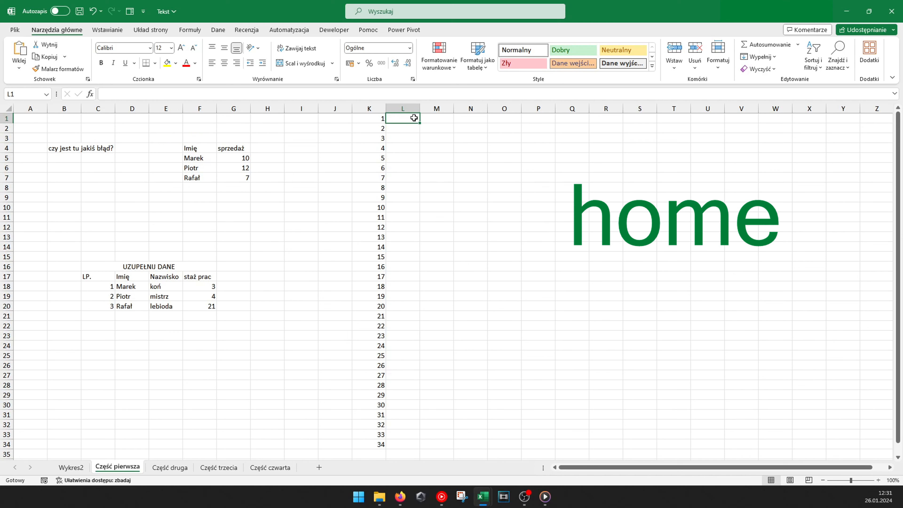
Jump to the start of row 1, move to D8, and jump to the start of row 8
key("Home")
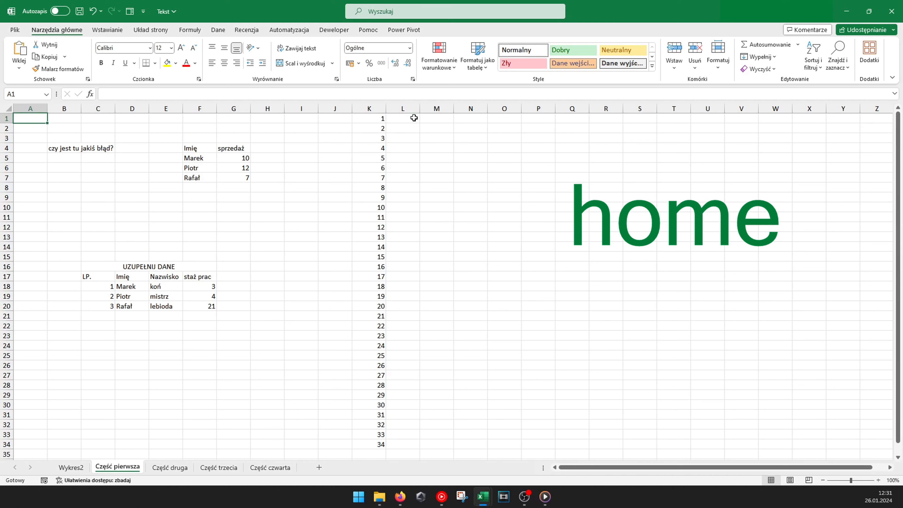
key("Down")
key("Right")
key("Down")
key("Right")
key("Right")
key("Down")
key("Down")
key("Down")
key("Down")
key("Down")
key("Home")
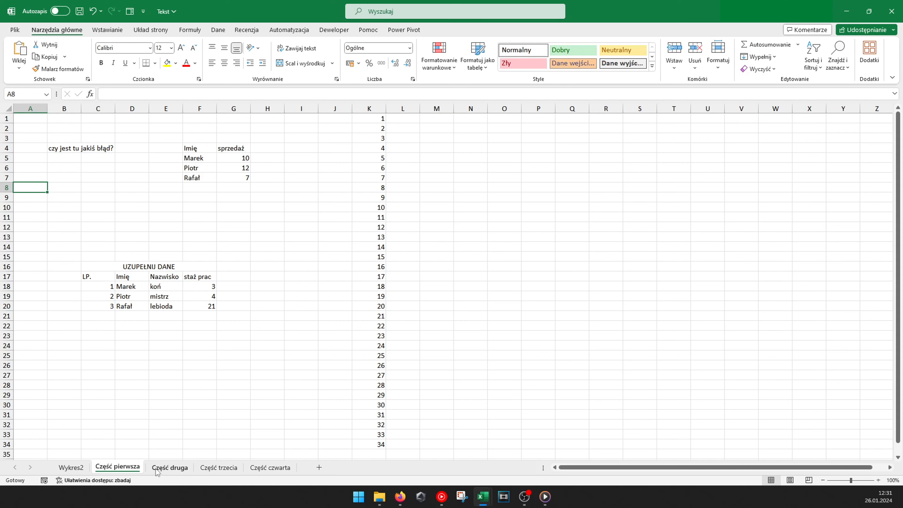
Switch to the Część druga sheet and select cell E9 below the first sales table
left_click(170, 467)
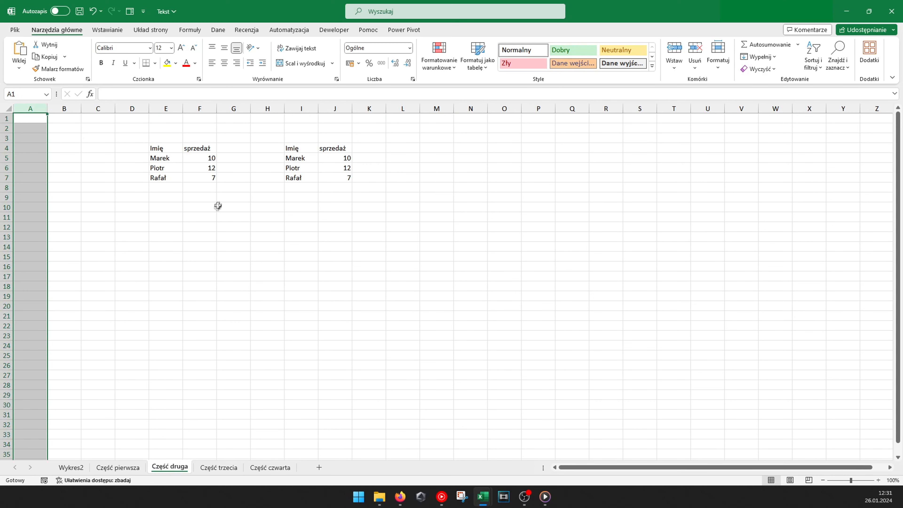
left_click(223, 198)
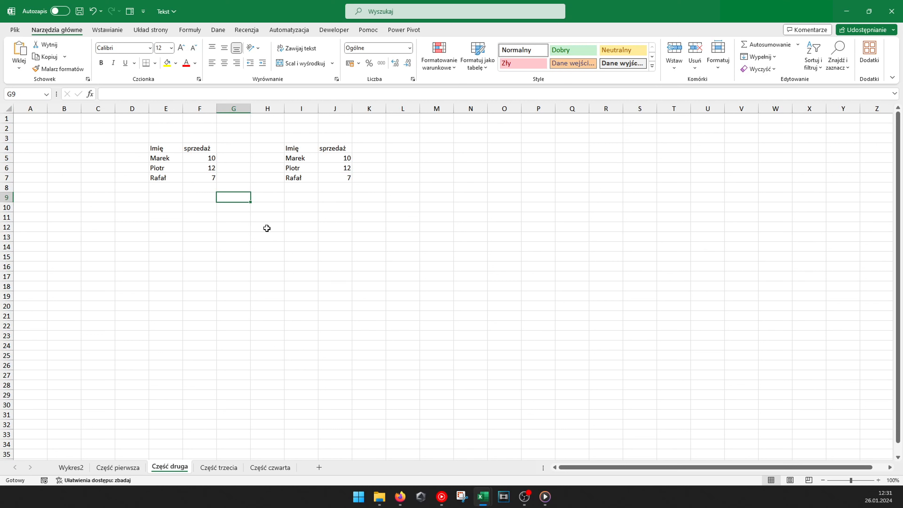
left_click(165, 197)
Collapse and expand the ribbon twice, leaving it expanded
key("ctrl+F1")
key("ctrl+F1")
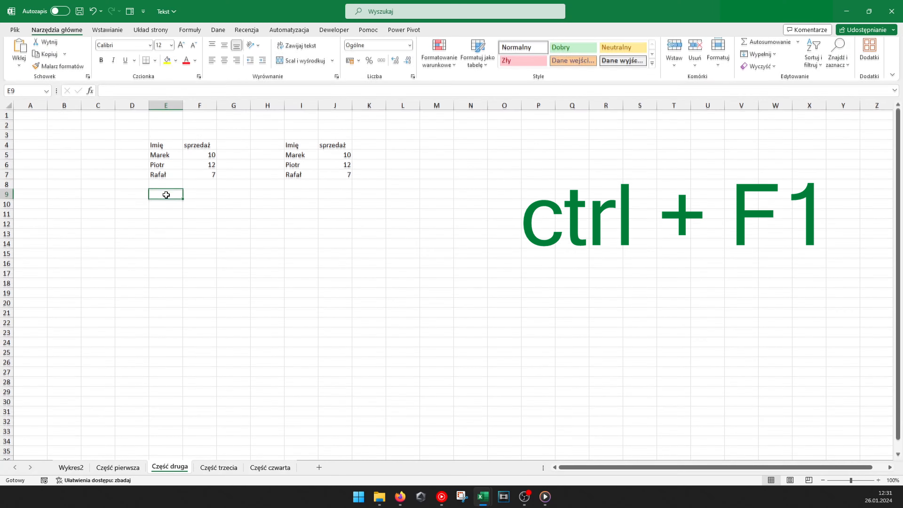
key("ctrl+F1")
key("ctrl+F1")
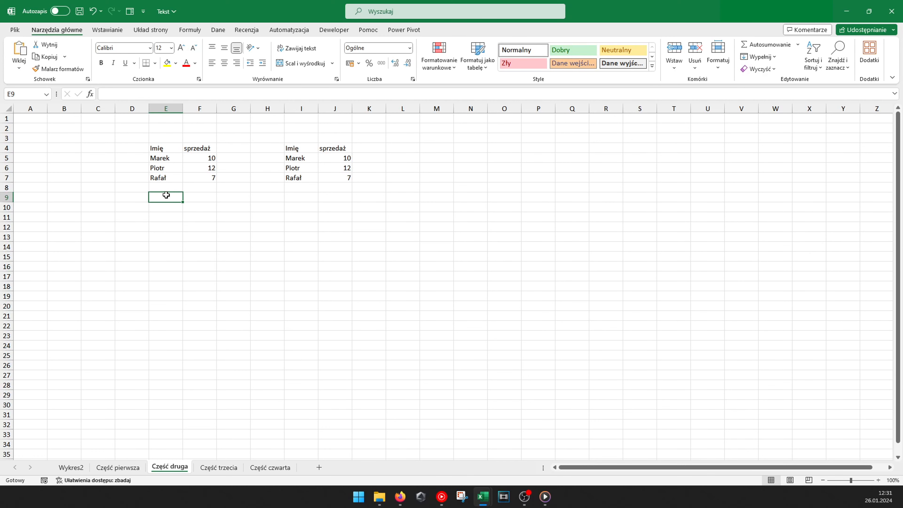
View the print preview of the active sheet and the Name Manager, closing each one without changes
key("ctrl+F2")
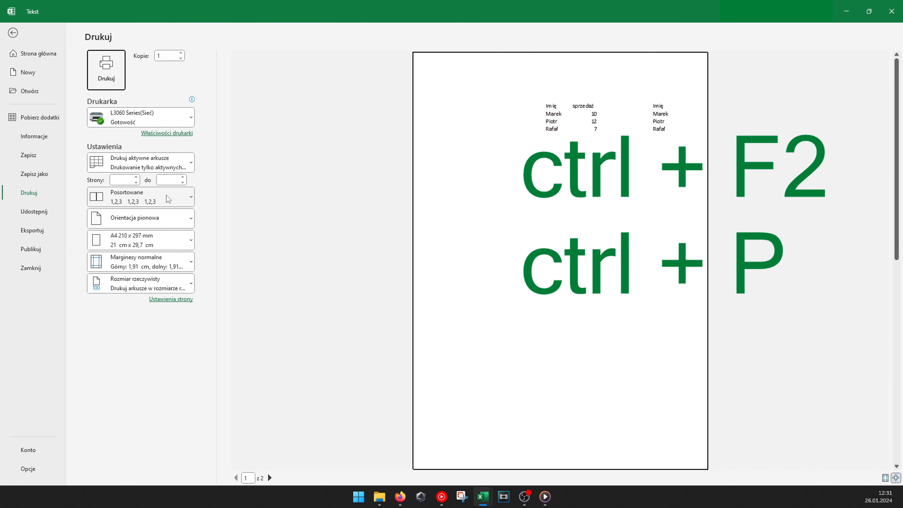
key("Escape")
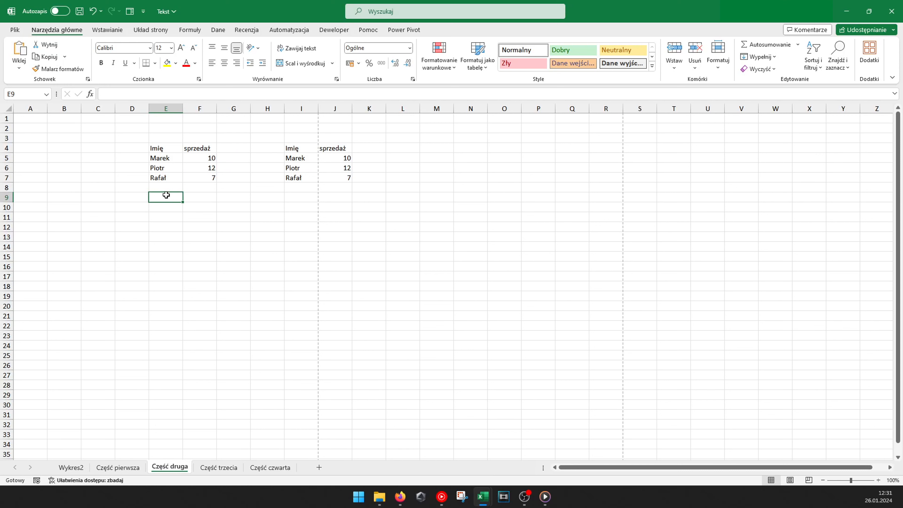
key("ctrl+F3")
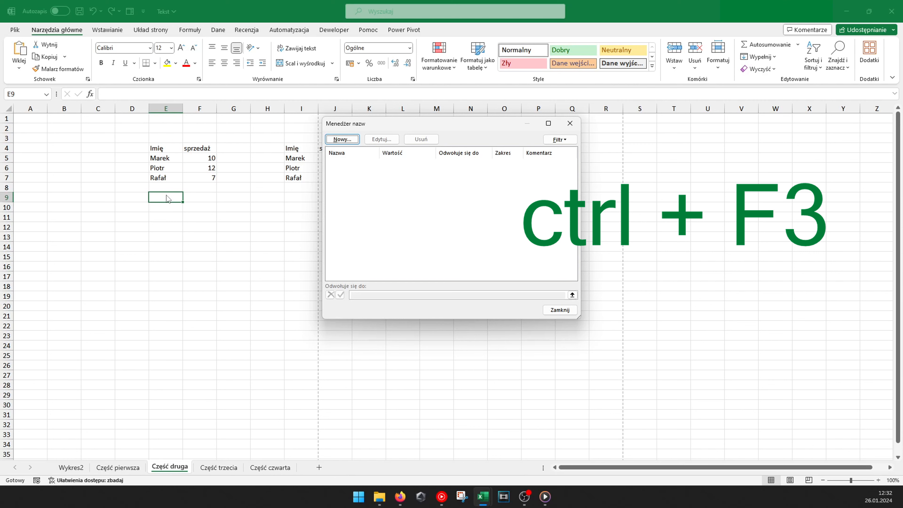
key("Escape")
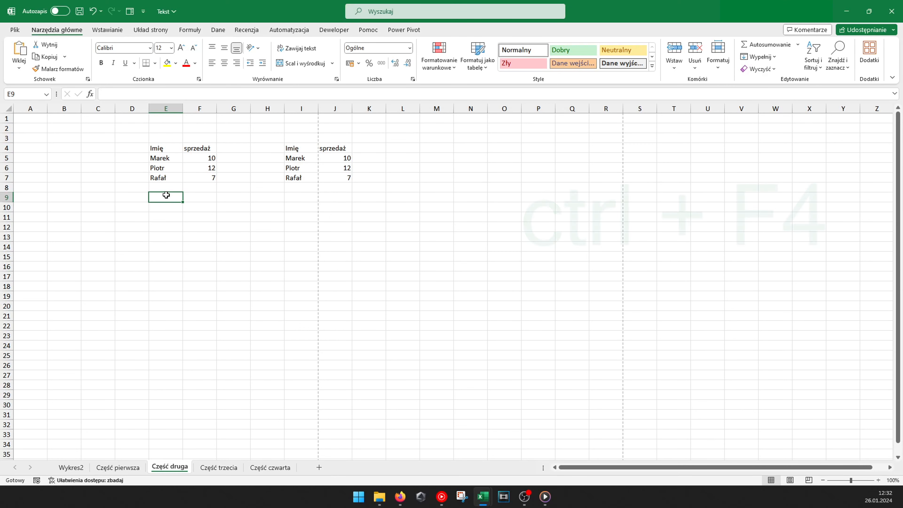
Start closing the workbook, cancel the closing, and save the file in place
key("ctrl+F4")
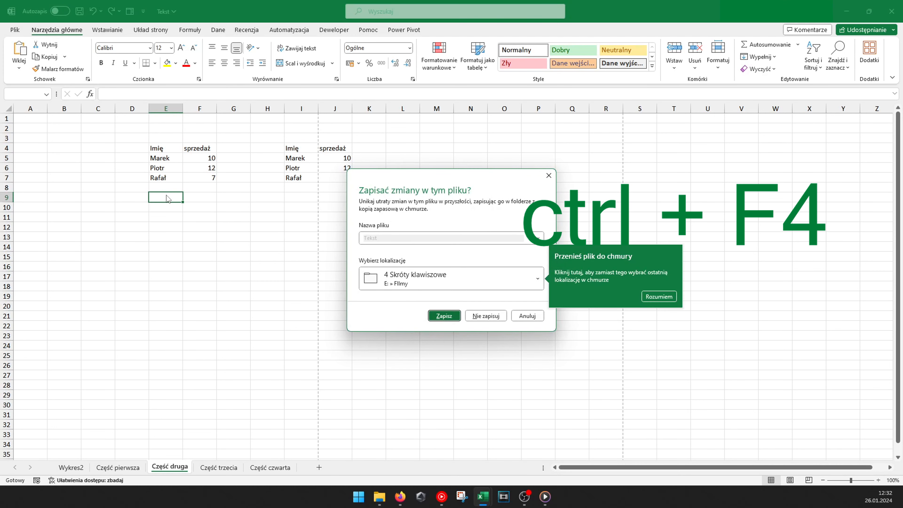
key("Escape")
key("ctrl+s")
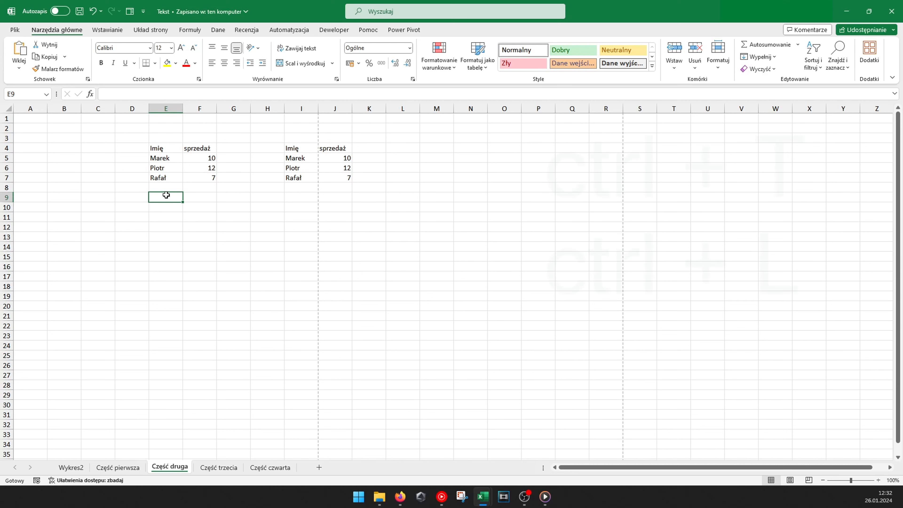
Convert the first sales list in E4:F7 into a formatted table with a header row
key("Up")
key("Up")
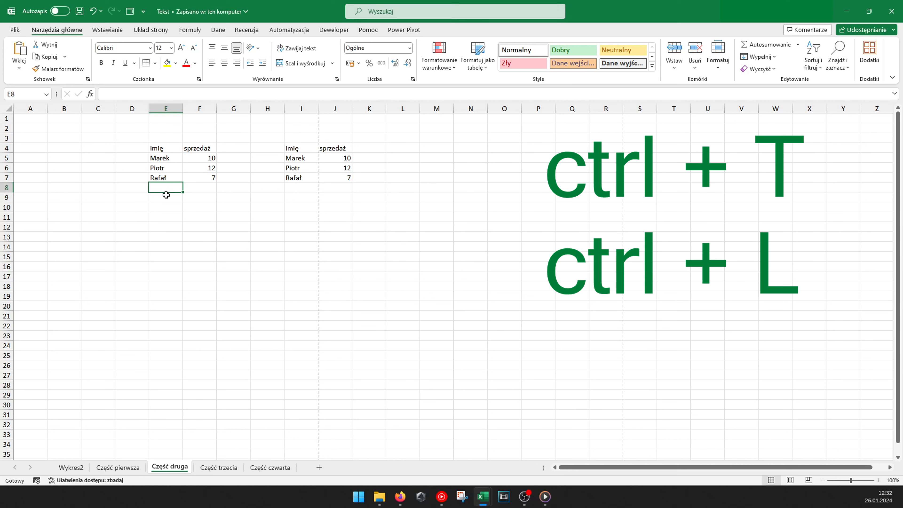
key("ctrl+t")
key("Return")
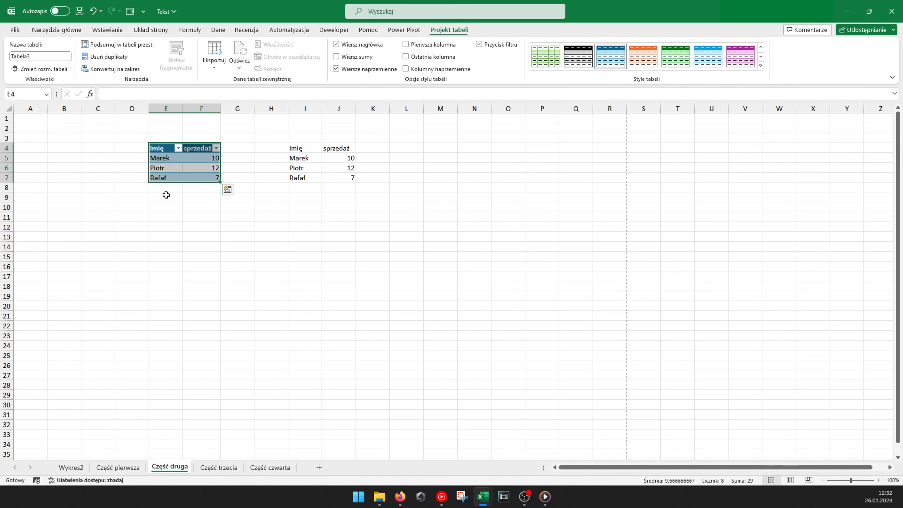
Move to cell I5 in the second sales list and select its data region, extending the selection to the whole sheet
key("Right")
key("Right")
key("Right")
key("Right")
key("Down")
key("ctrl+a")
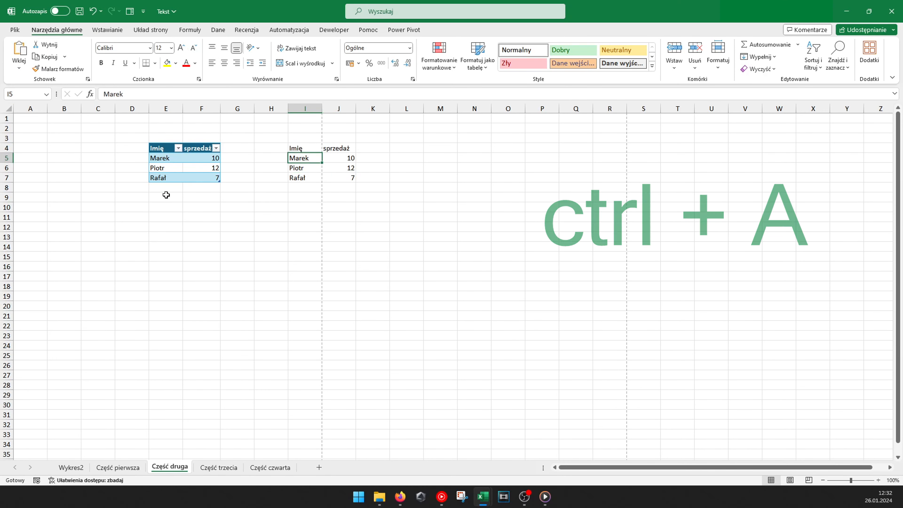
key("ctrl+a")
key("ctrl+a")
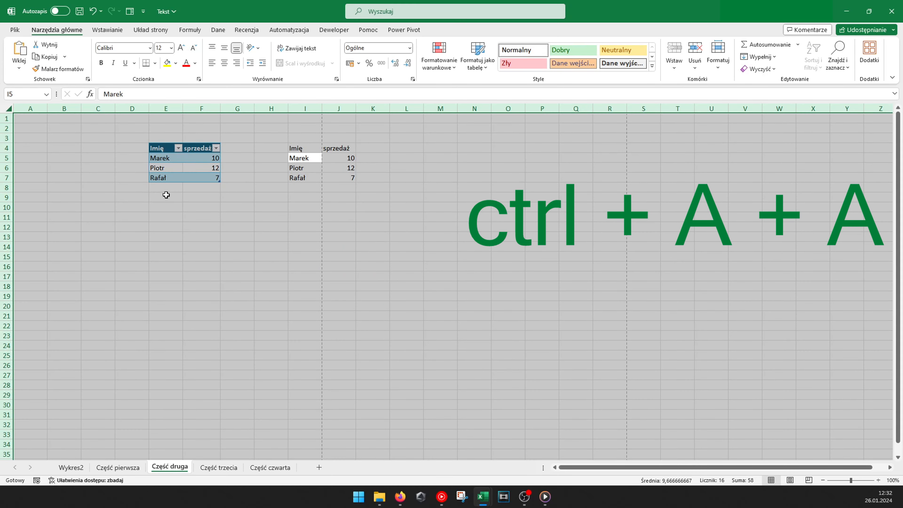
Select cell I6, then open the Find and the Replace dialogs, closing each one without searching
key("Down")
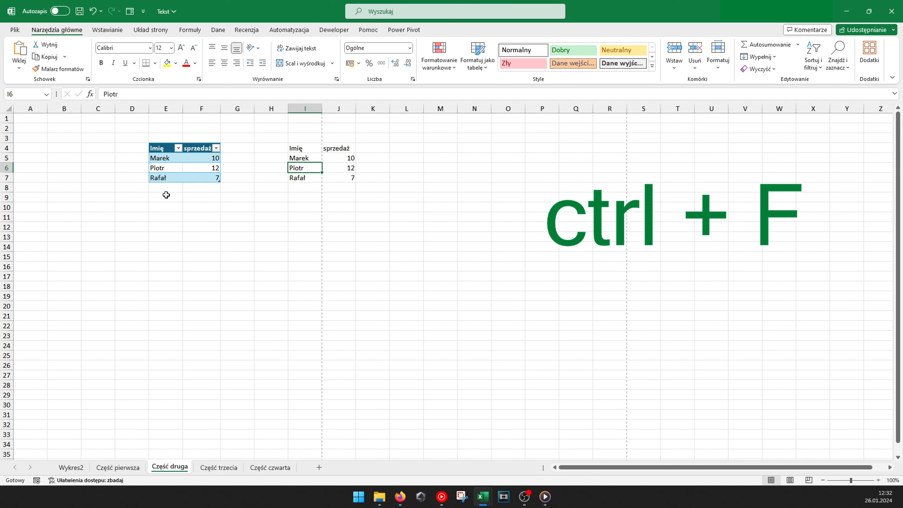
key("ctrl+f")
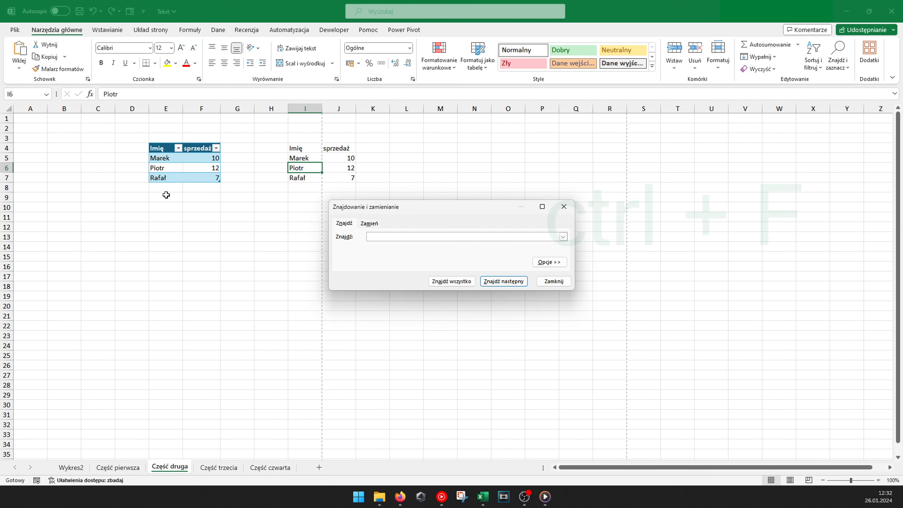
key("Escape")
key("ctrl+h")
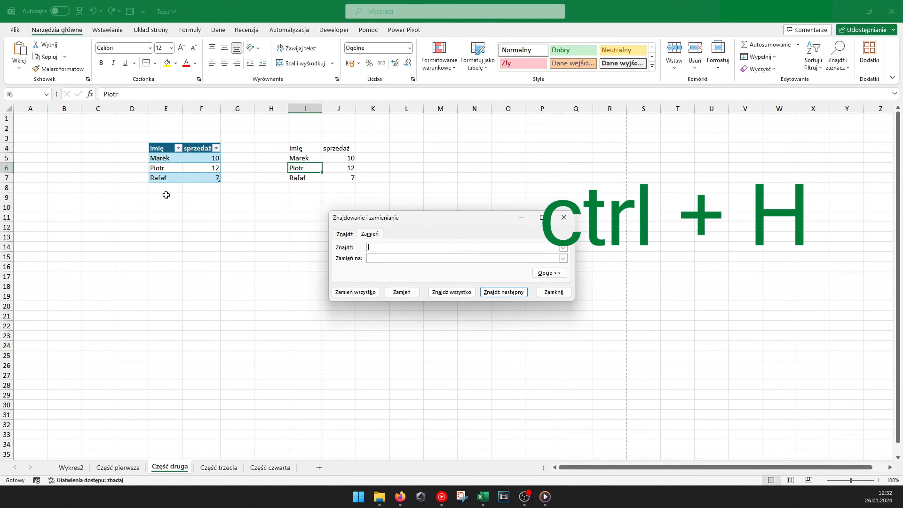
key("Escape")
Make the name in cell I5 bold and the sales value in J5 italic
key("Up")
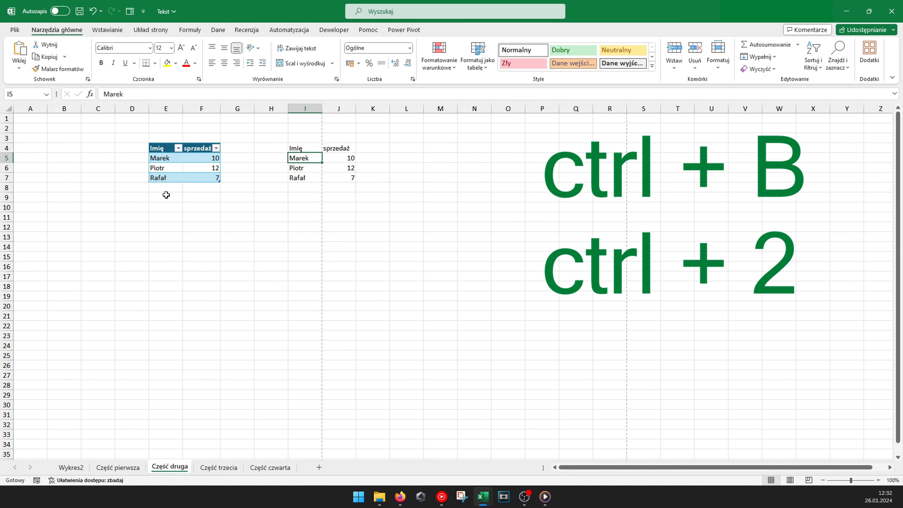
key("ctrl+b")
key("Right")
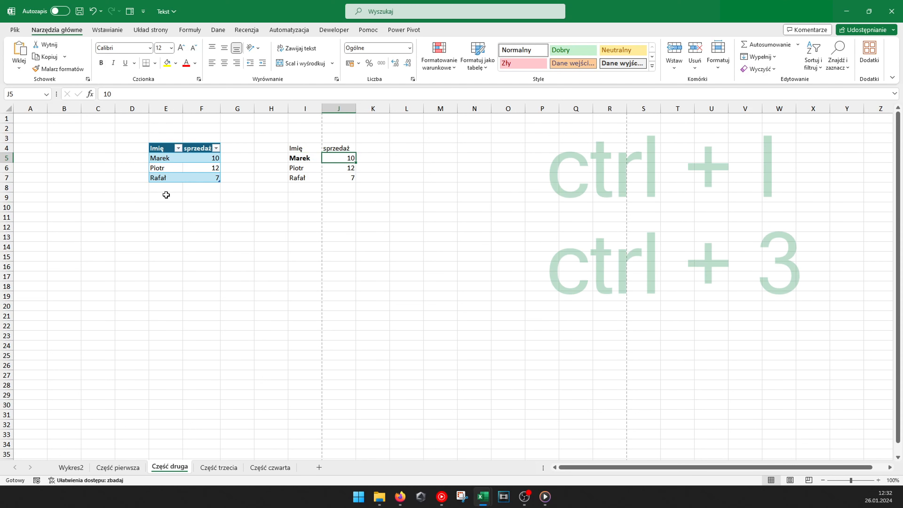
key("ctrl+i")
Underline the sales value in cell J6 and strike through the value in J7
key("Down")
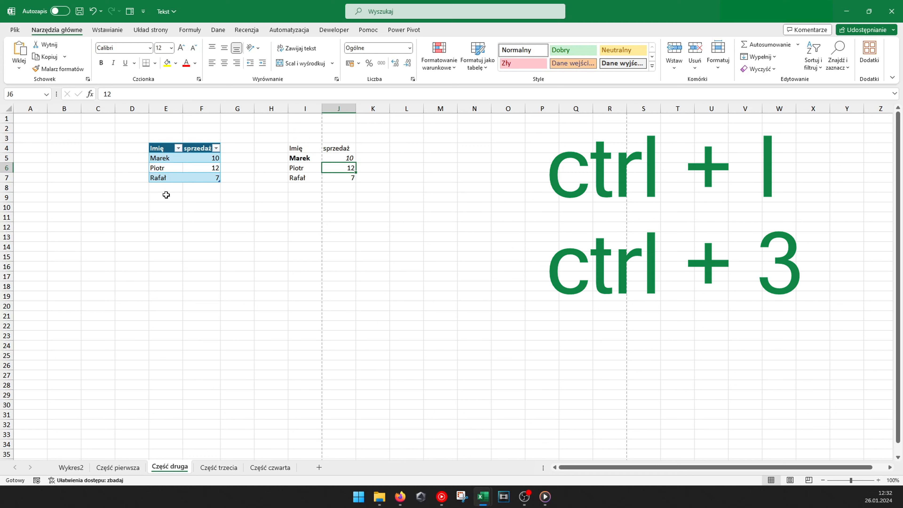
key("ctrl+u")
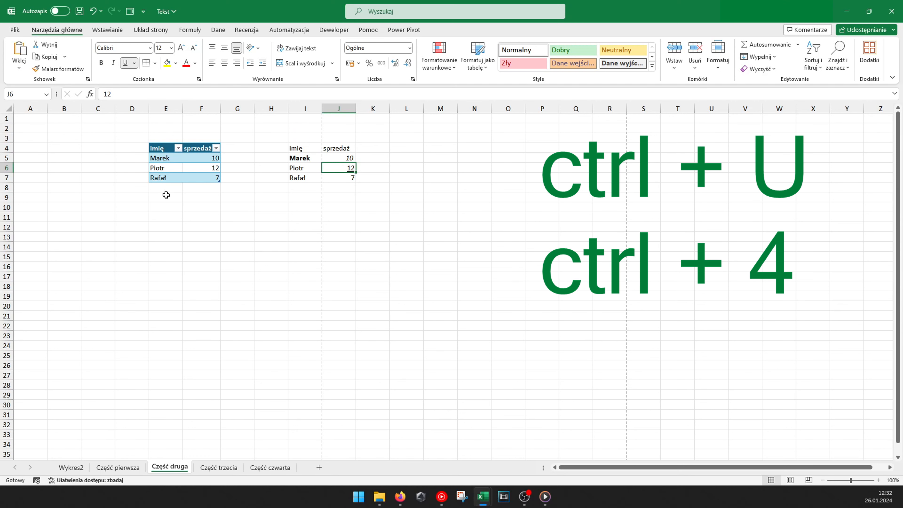
key("Down")
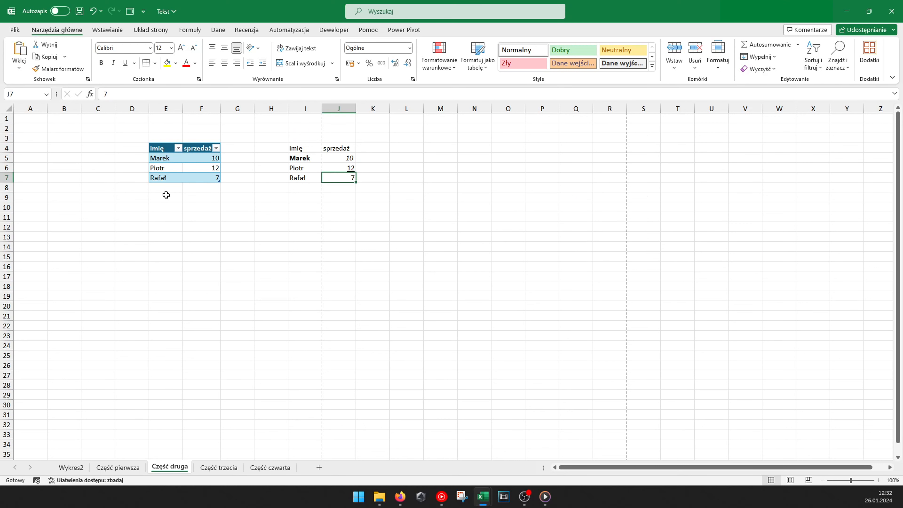
key("ctrl+5")
Insert the current date, 26.01.2024, in cell L6
key("Right")
key("Up")
key("Right")
key("ctrl+semicolon")
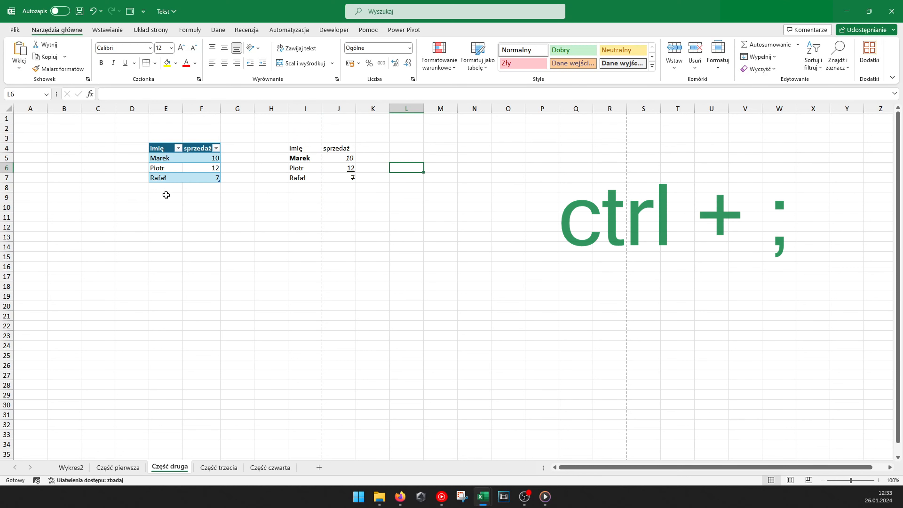
key("Return")
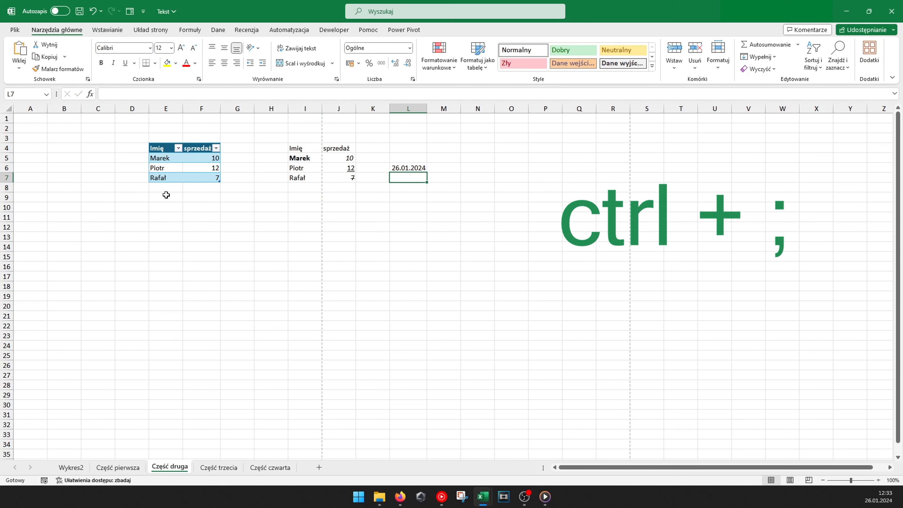
Copy the date from cell L6 and paste it three rows below, in L9
key("Up")
key("ctrl+c")
key("Down")
key("Down")
key("Down")
key("ctrl+v")
Jump to column A and up to A1, move down to A4, and jump to the row's first filled cell and back
key("Down")
key("ctrl+Left")
key("ctrl+Up")
key("Down")
key("Down")
key("Down")
key("ctrl+Right")
key("ctrl+Left")
Jump around the sheet's edges: down column A and back, across to XFD1, down to the last row, and over to A1048576
key("ctrl+Down")
key("ctrl+Up")
key("ctrl+Right")
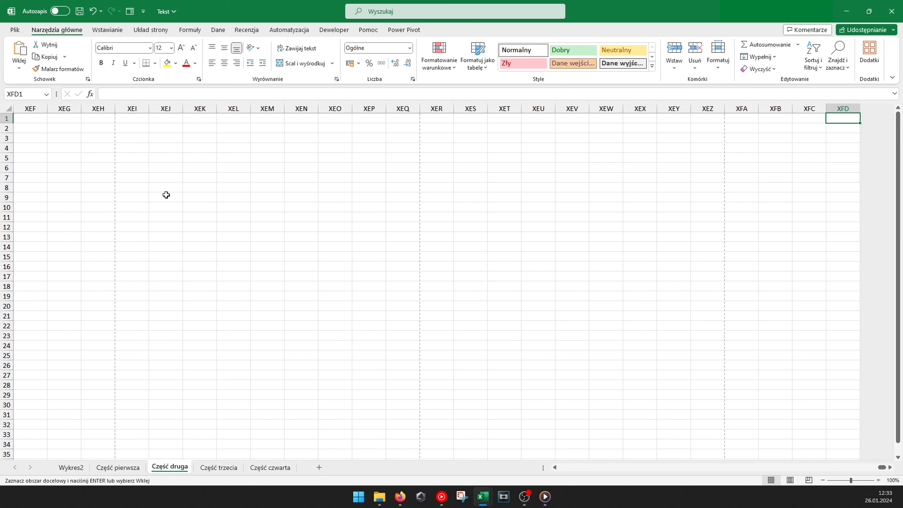
key("ctrl+Down")
key("ctrl+Left")
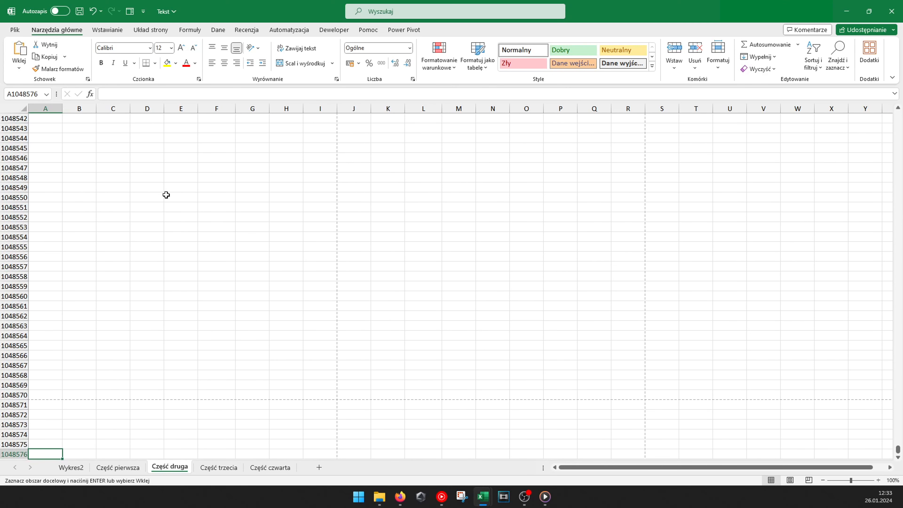